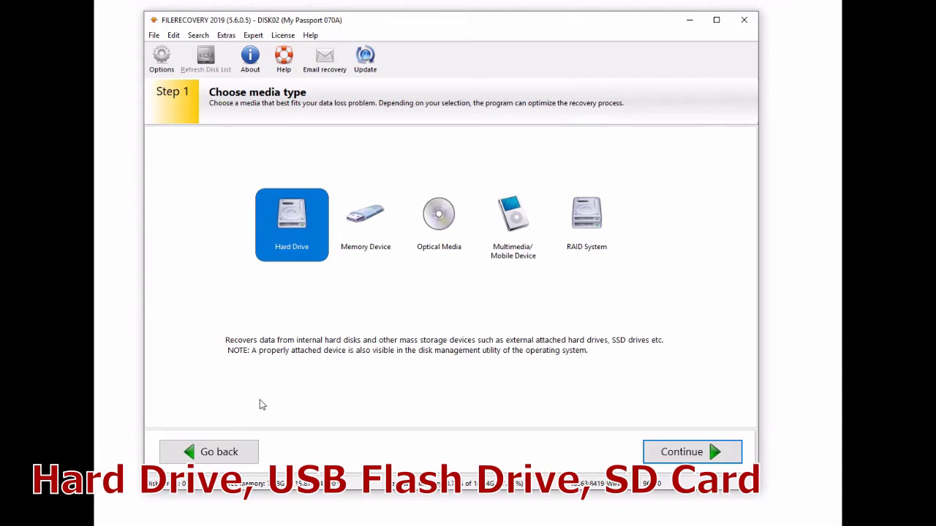
Review the descriptions of the available media types and proceed with Hard Drive as the media type.
left_click(361, 244)
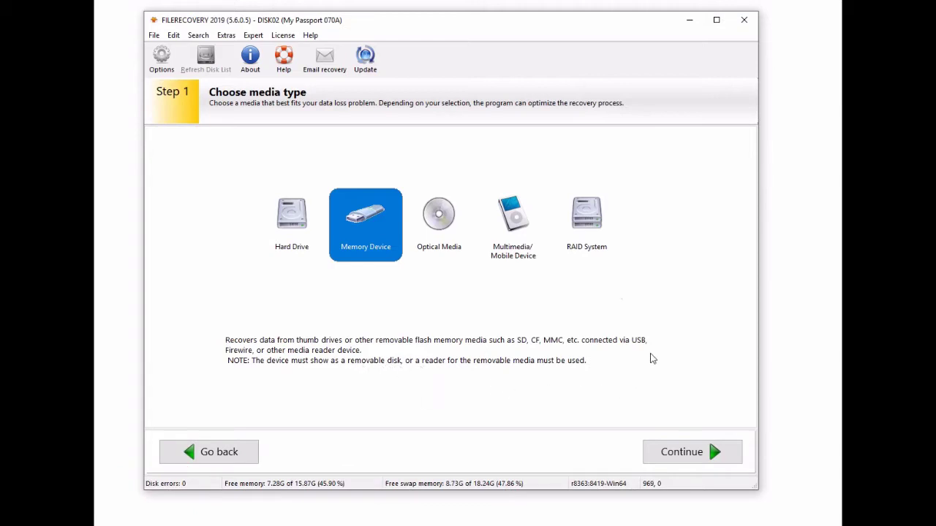
left_click(440, 243)
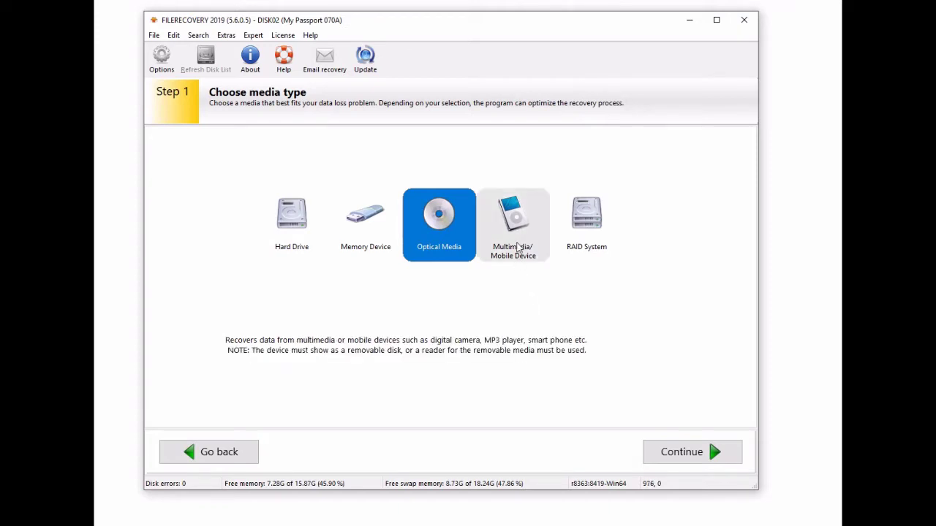
left_click(518, 249)
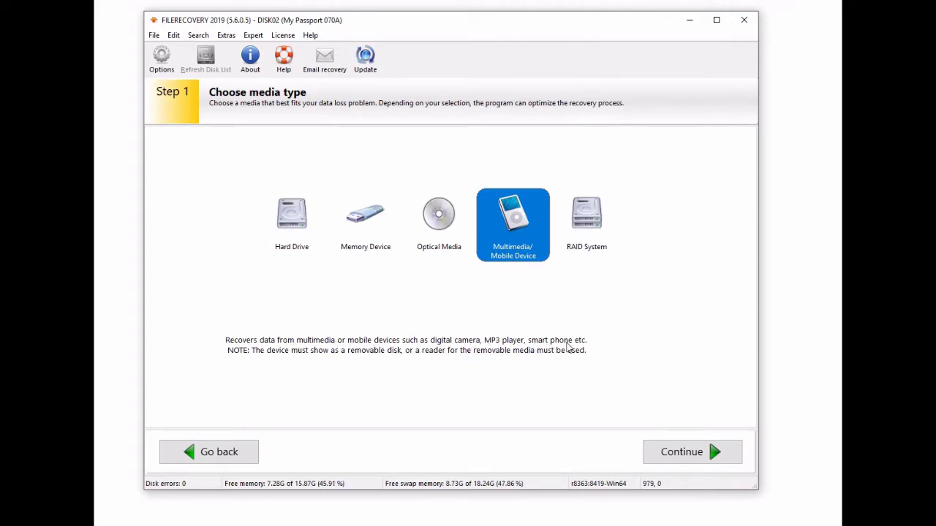
left_click(284, 245)
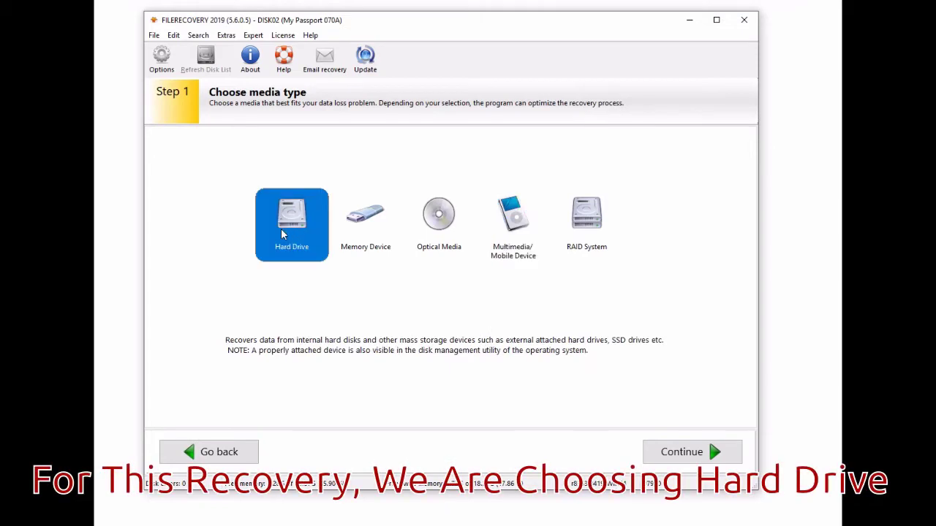
left_click(665, 452)
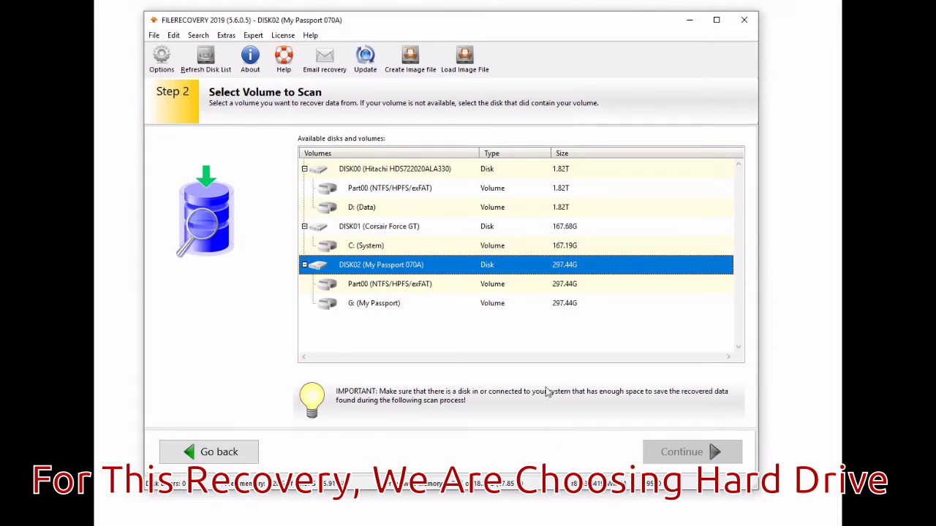
Select DISK02 (My Passport 070A) and start scanning it with the Deleted File Recovery scenario and its preset file systems.
left_click(463, 305)
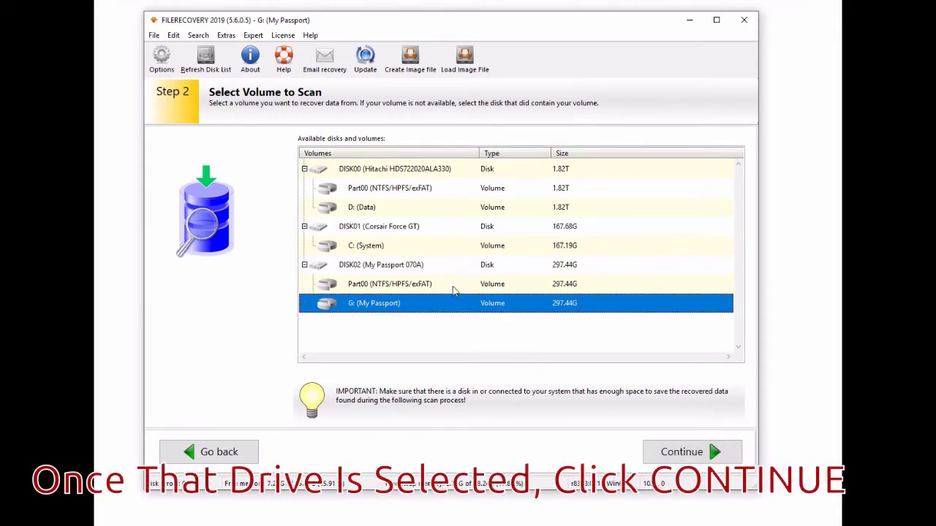
left_click(421, 268)
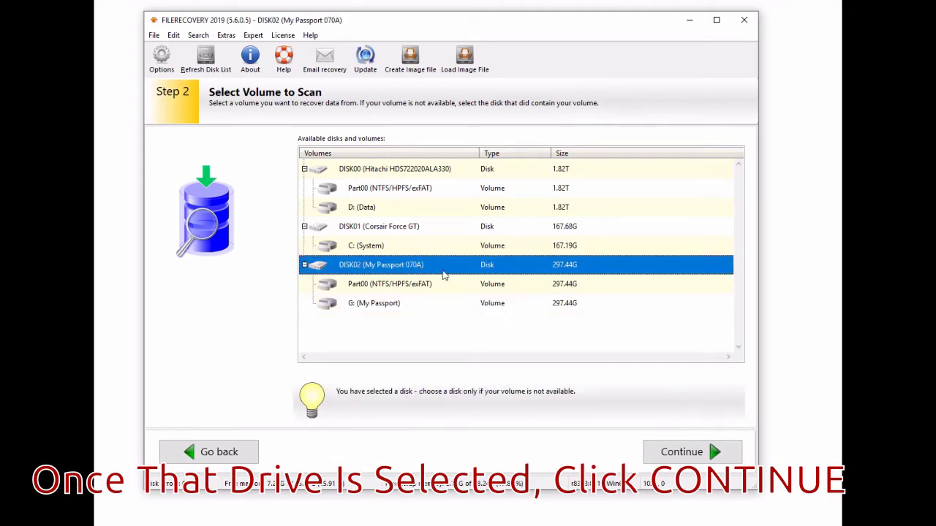
left_click(662, 451)
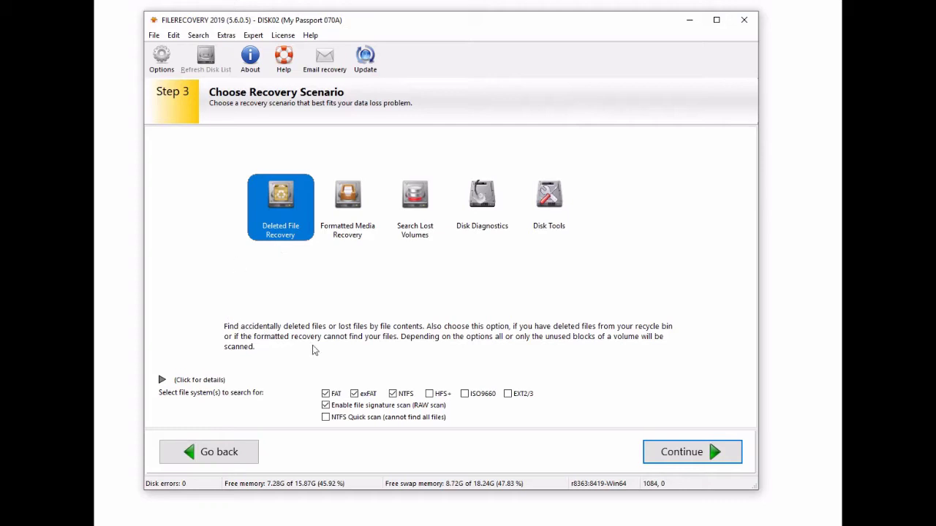
left_click(687, 454)
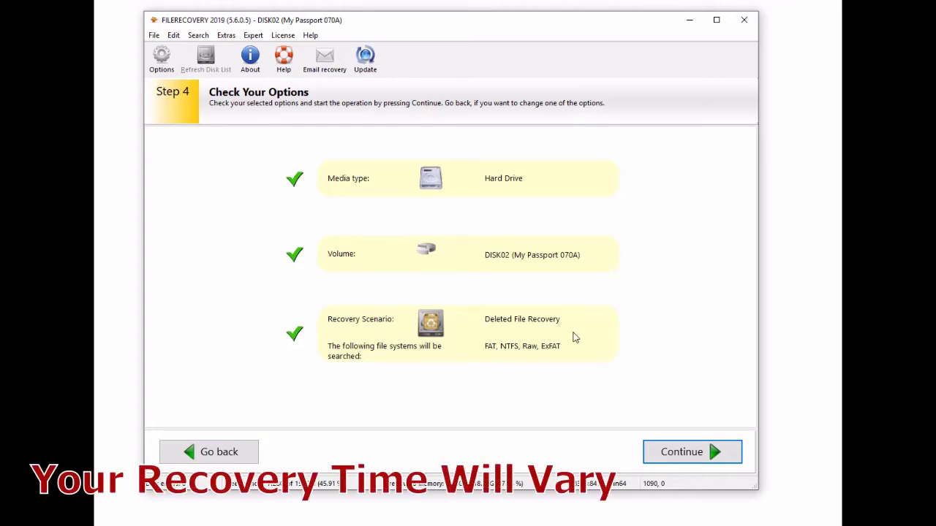
left_click(677, 453)
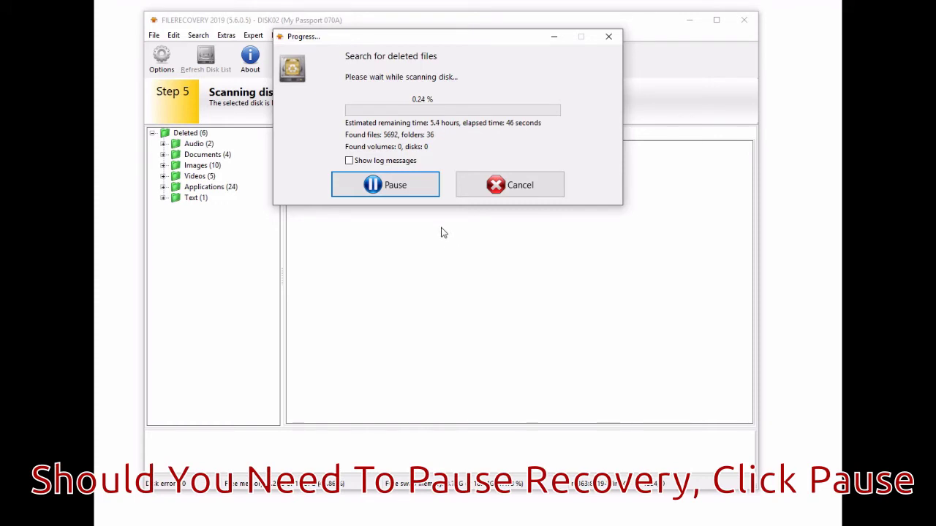
Pause and resume the deleted files scan, and stop it early to get to the files found so far.
left_click(406, 188)
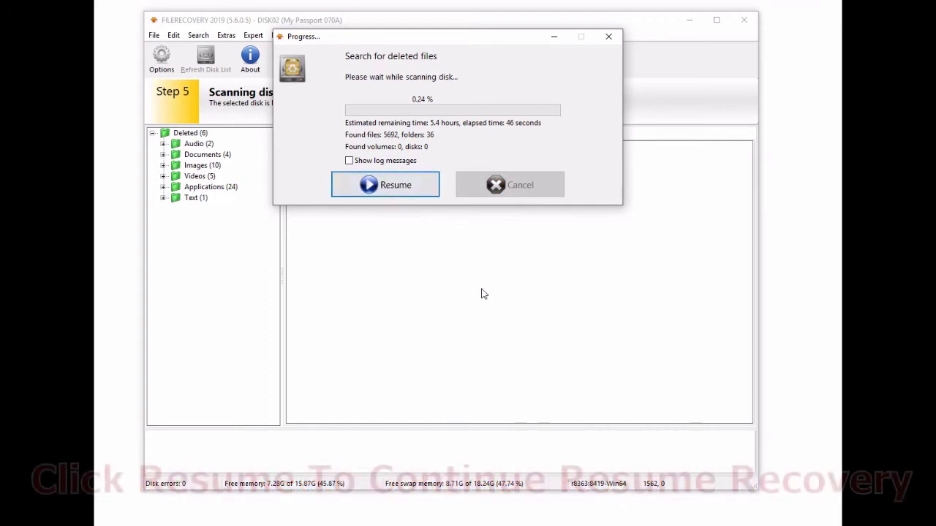
left_click(401, 189)
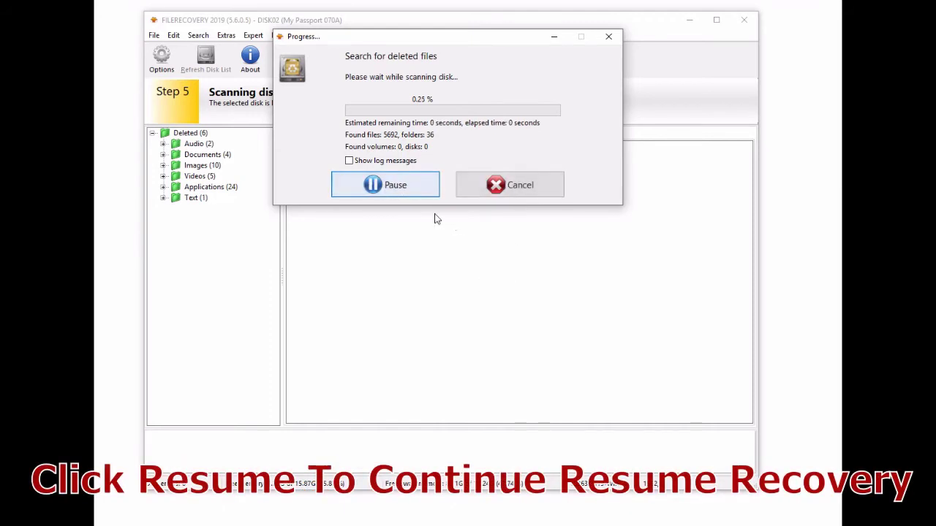
left_click(513, 189)
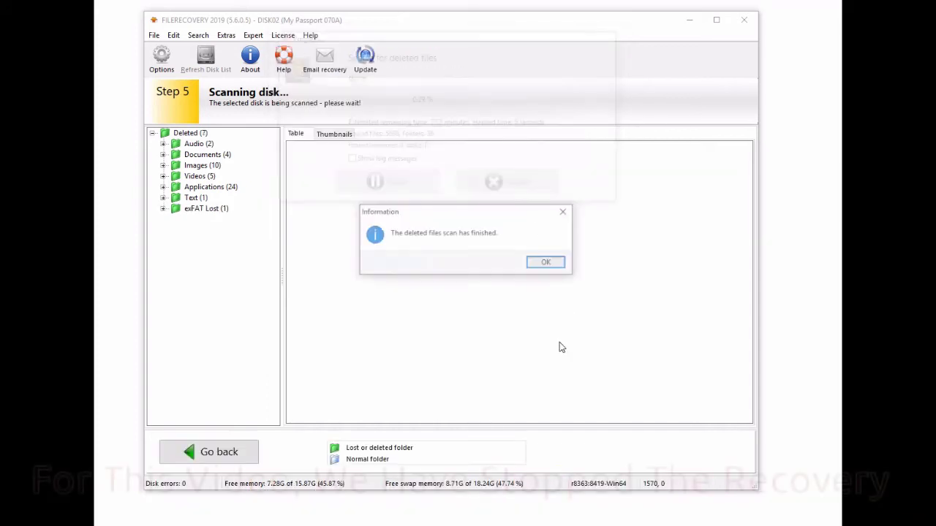
left_click(546, 263)
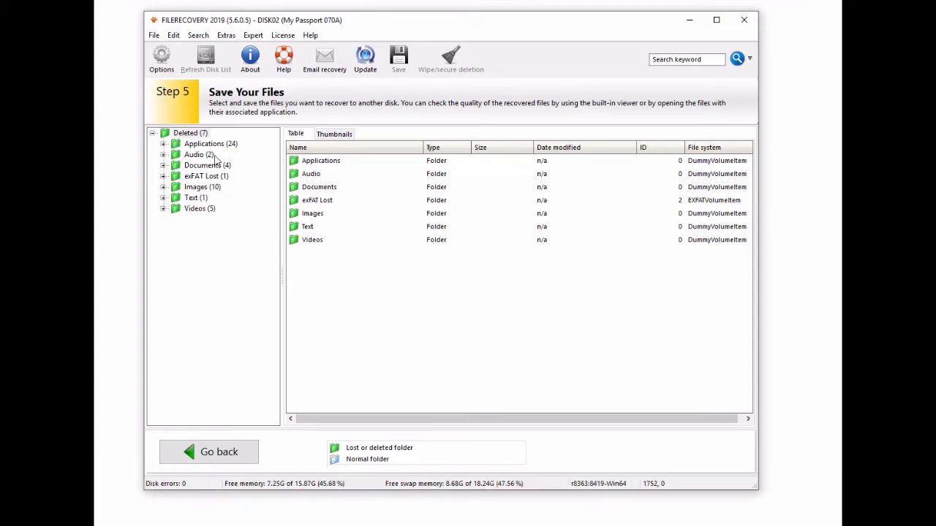
Switch the recovered files to thumbnail view and examine the png files in the Images folder.
left_click(236, 170)
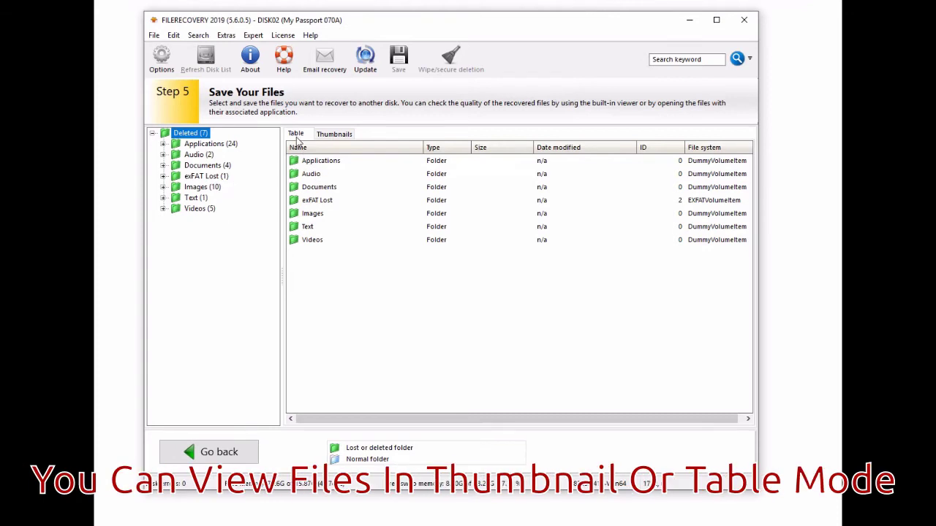
left_click(335, 136)
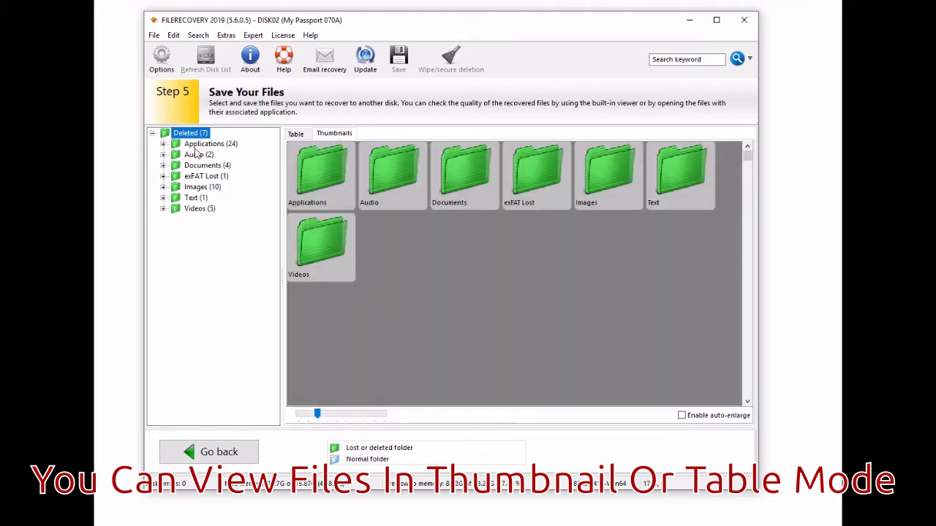
left_click(196, 189)
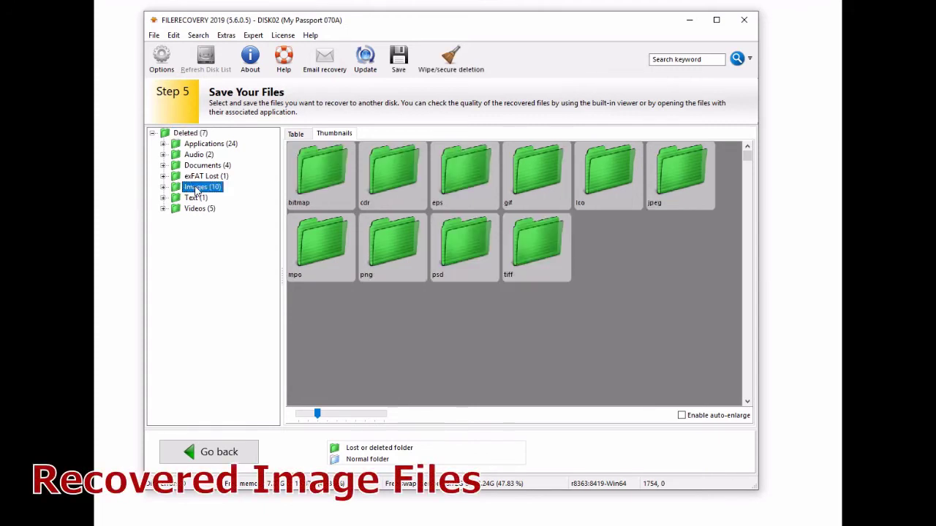
left_click(163, 187)
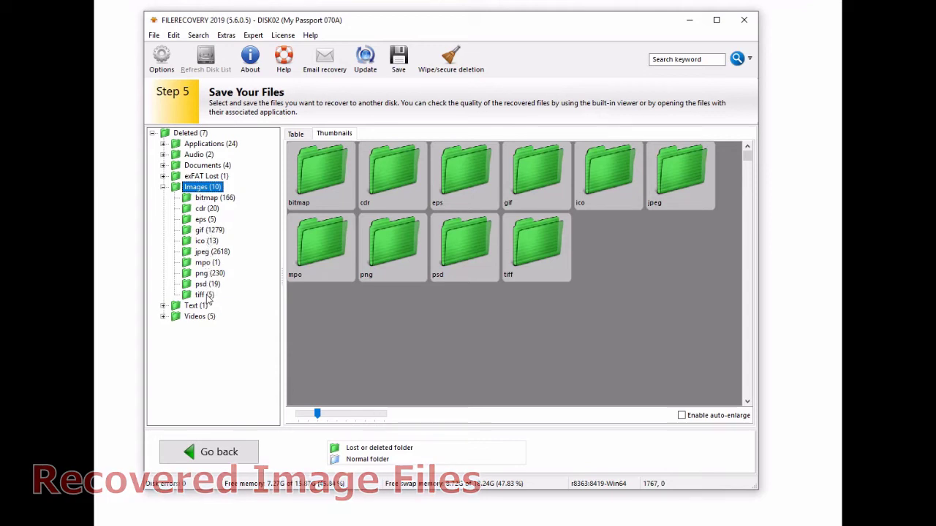
left_click(209, 273)
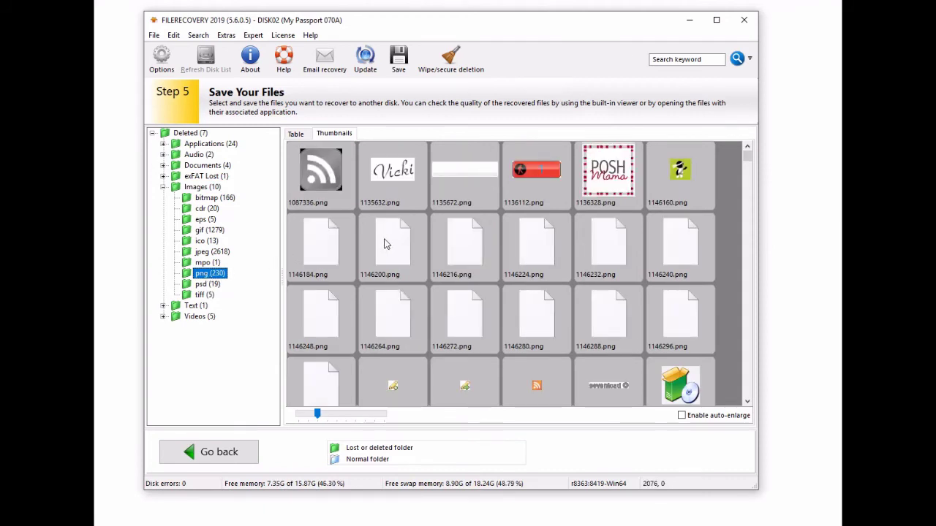
left_click(163, 187)
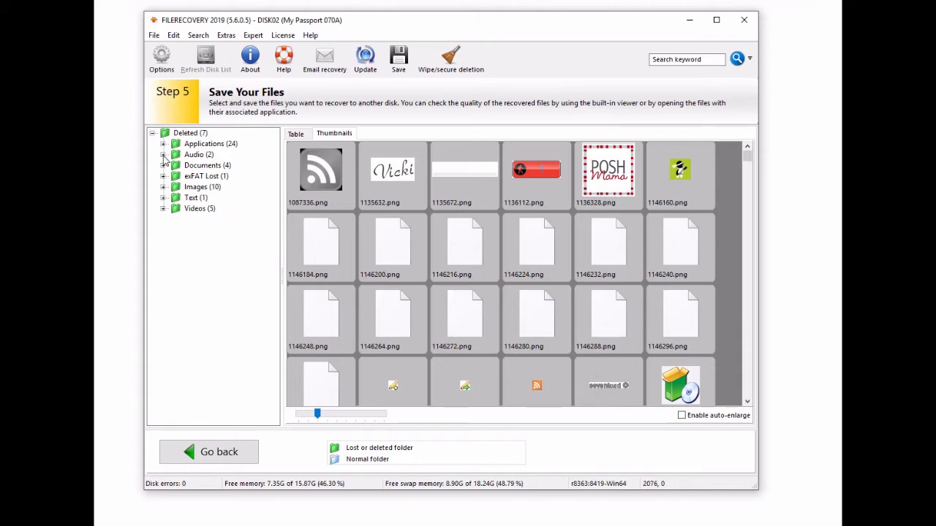
Examine the recovered wav and mp3 files under Audio and the rtf files under Documents.
left_click(163, 154)
left_click(203, 166)
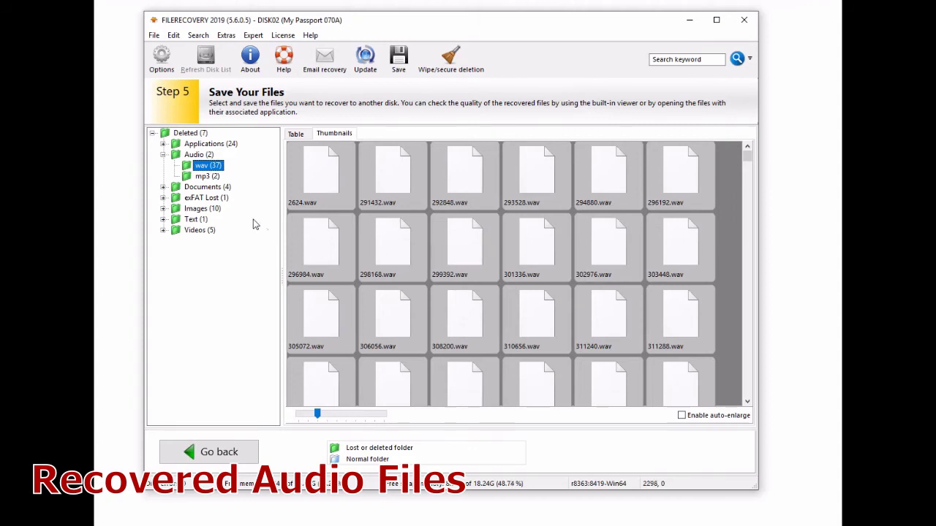
left_click(207, 177)
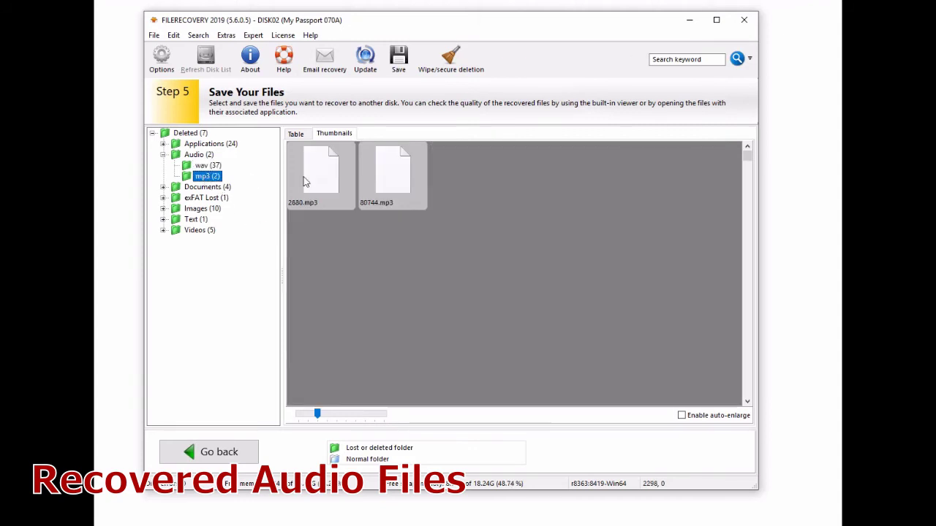
left_click(163, 158)
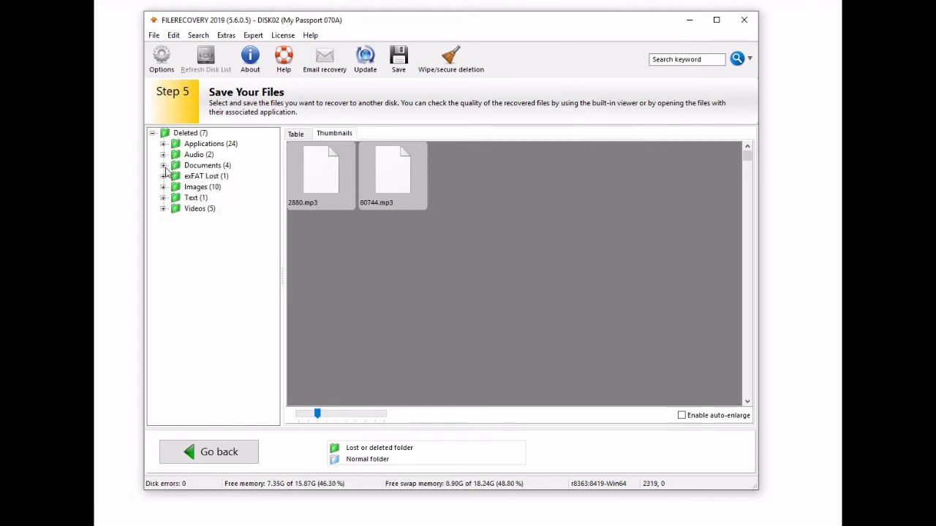
left_click(163, 165)
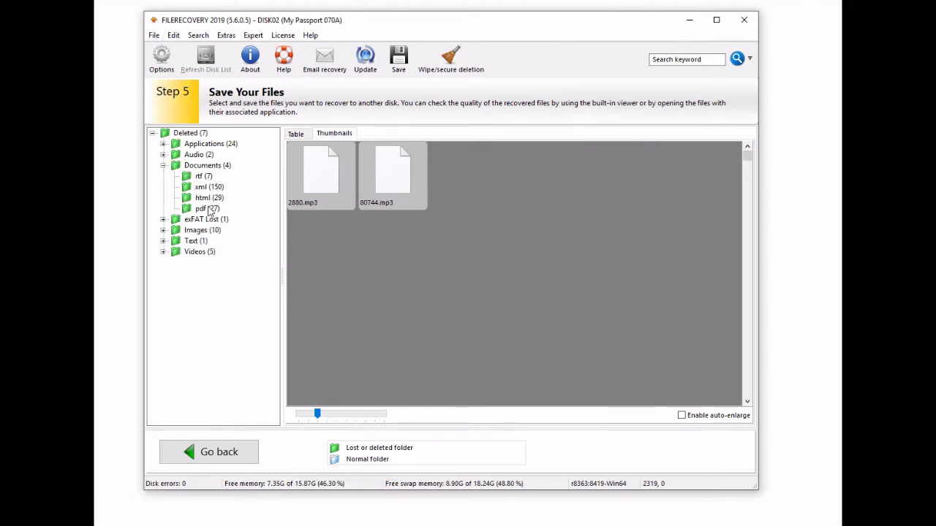
left_click(204, 177)
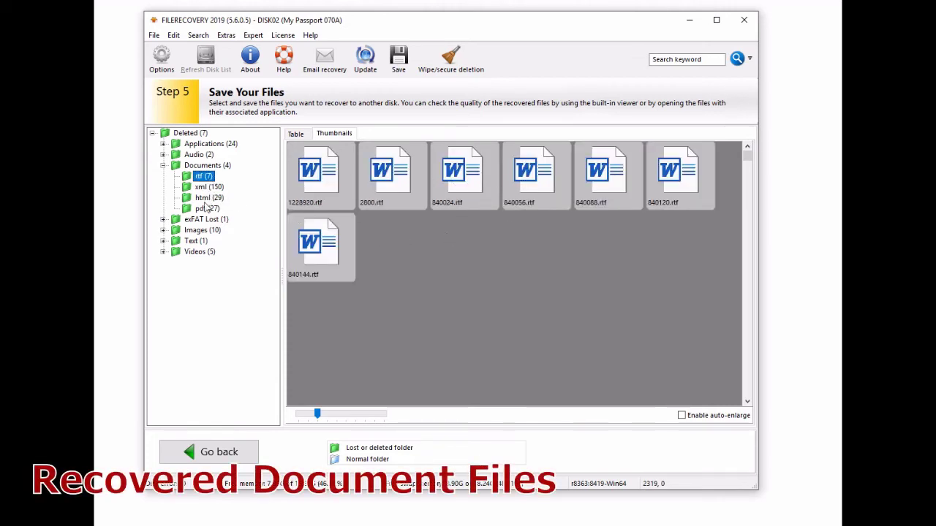
Examine the recovered html files under Text and the format subfolders under Videos.
left_click(163, 242)
left_click(205, 252)
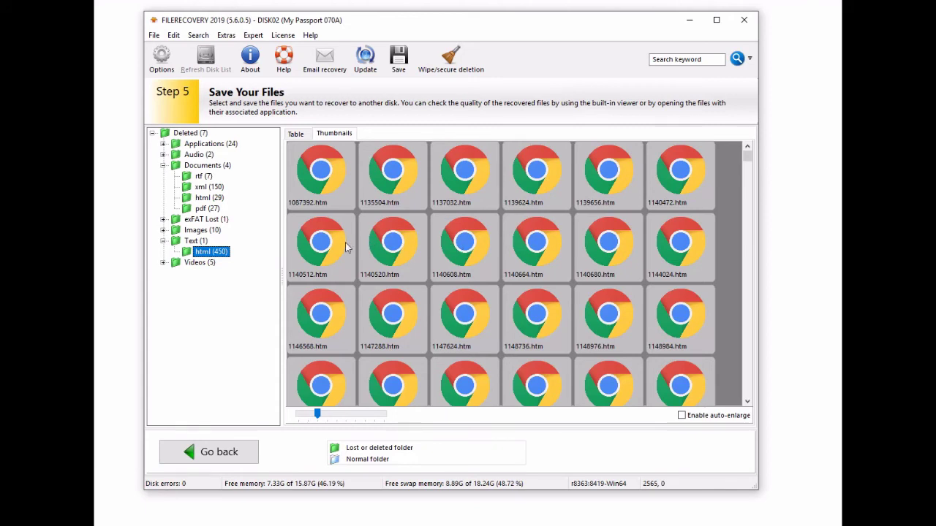
left_click(163, 241)
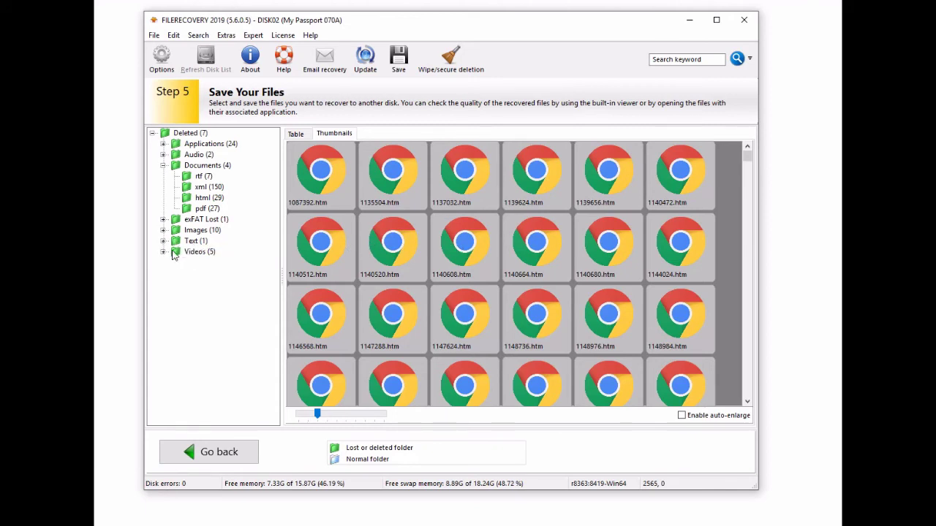
left_click(163, 253)
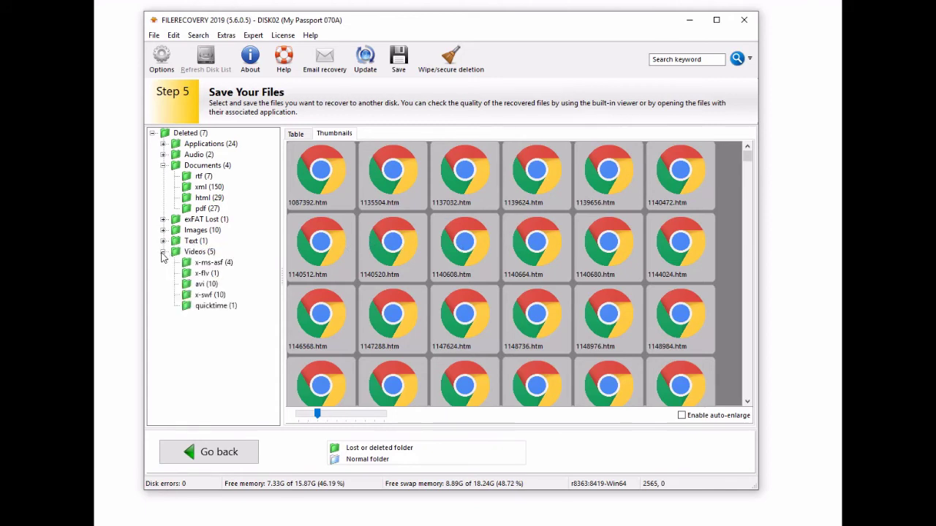
left_click(163, 253)
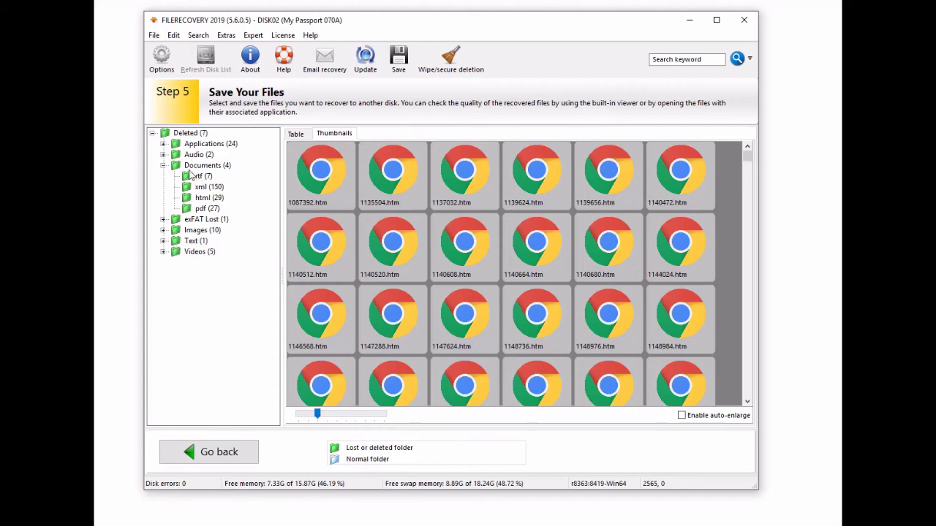
Save the recovered image 1135632.png from the png folder under Images to the default destination folder, keeping its file name.
left_click(163, 231)
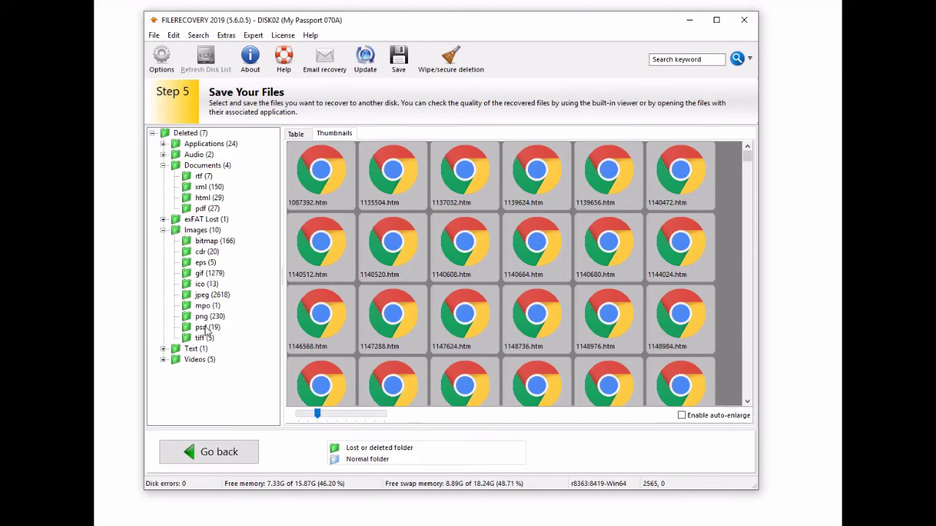
left_click(208, 318)
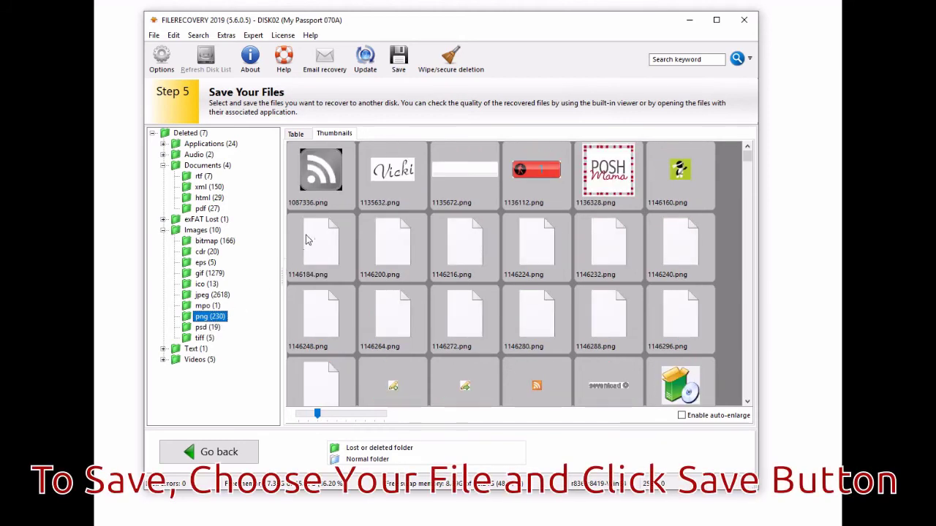
left_click(397, 180)
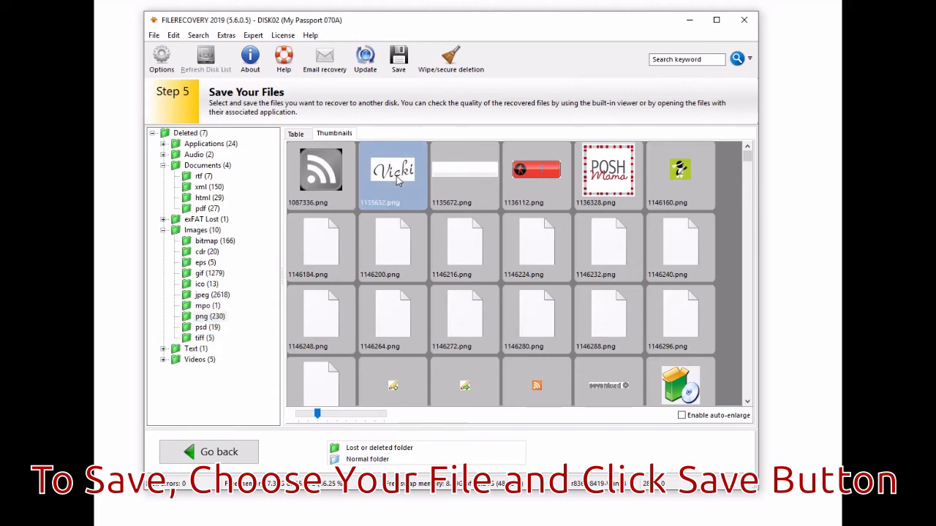
left_click(397, 61)
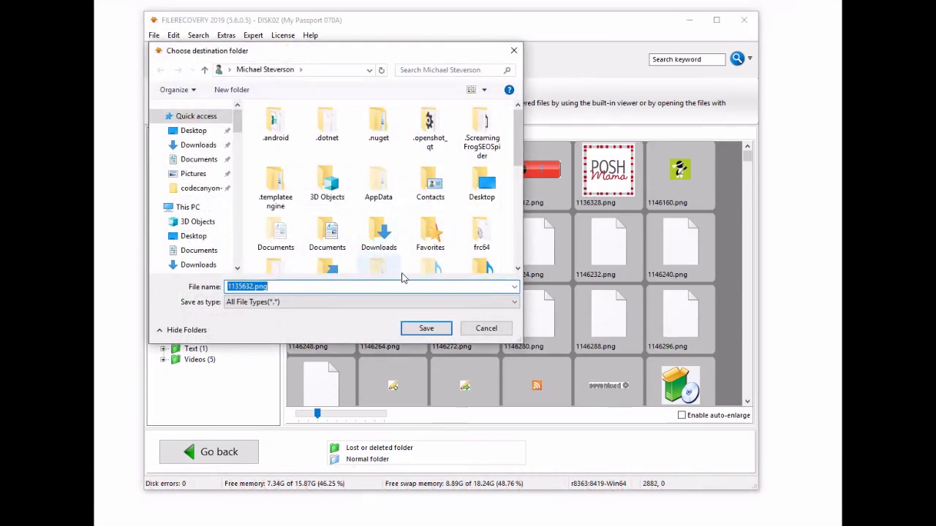
left_click(426, 329)
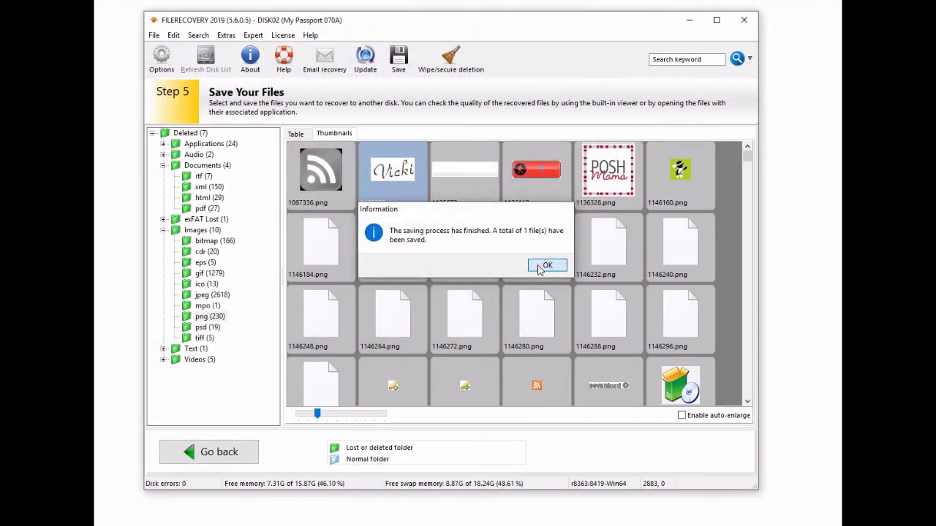
left_click(539, 268)
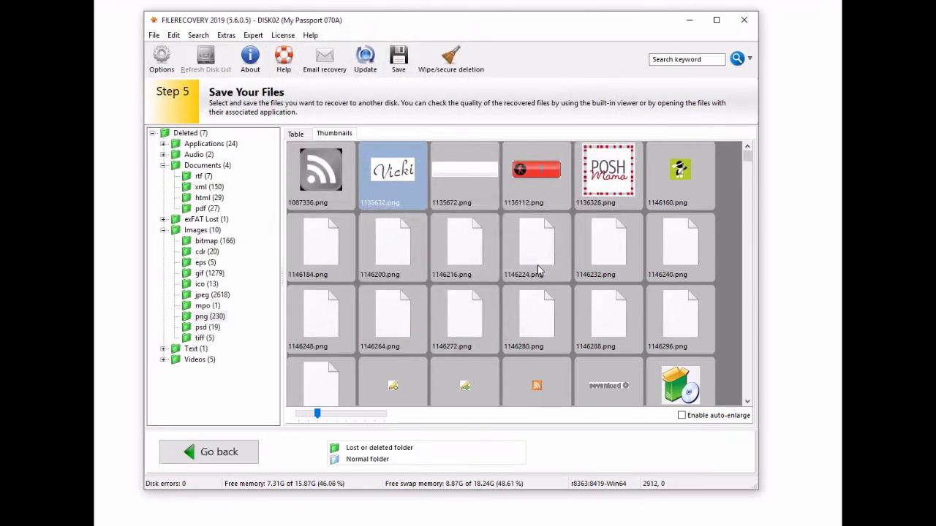